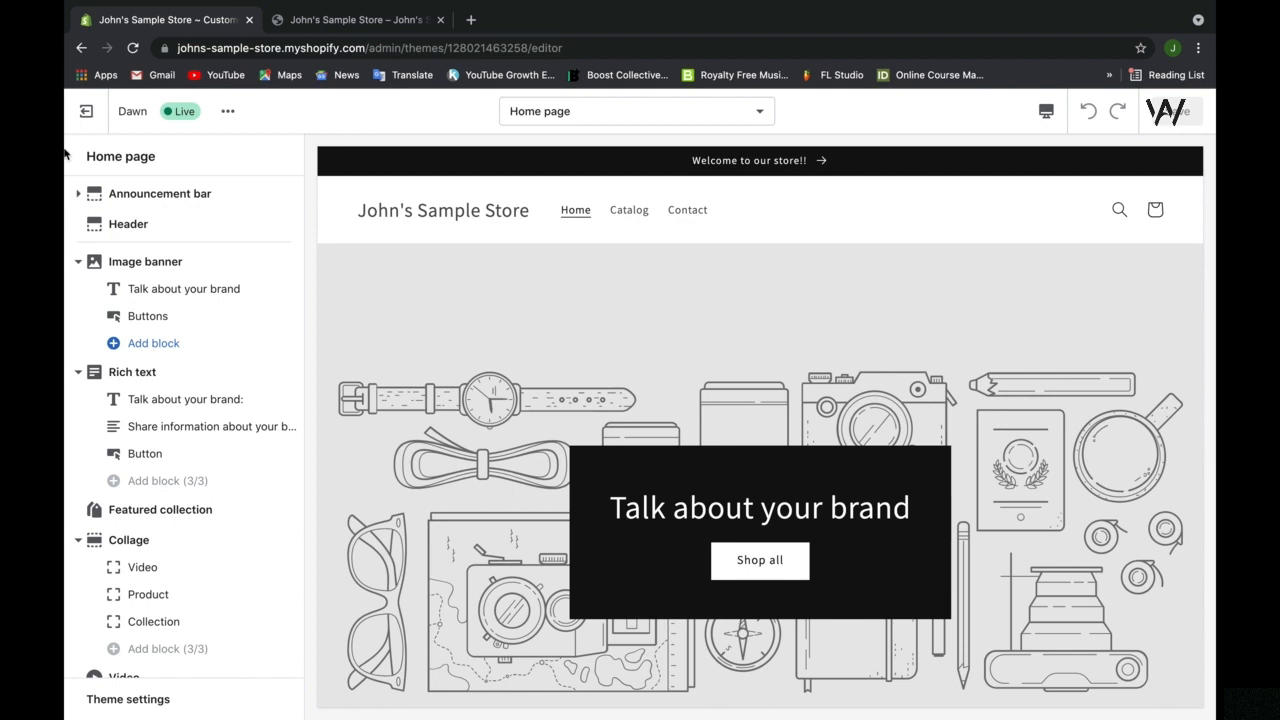
# - Exit the theme editor and open the store's page list through the Add pages task of the home setup guide
pyautogui.click(110, 117)
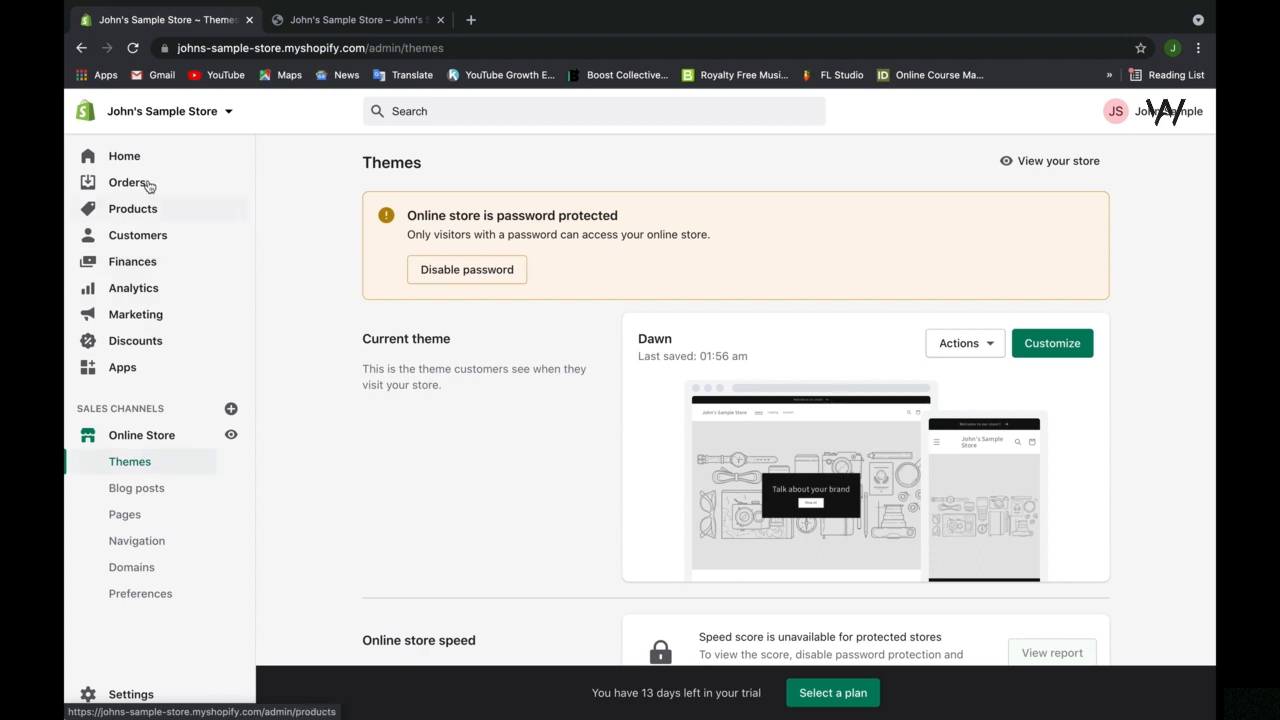
pyautogui.click(138, 165)
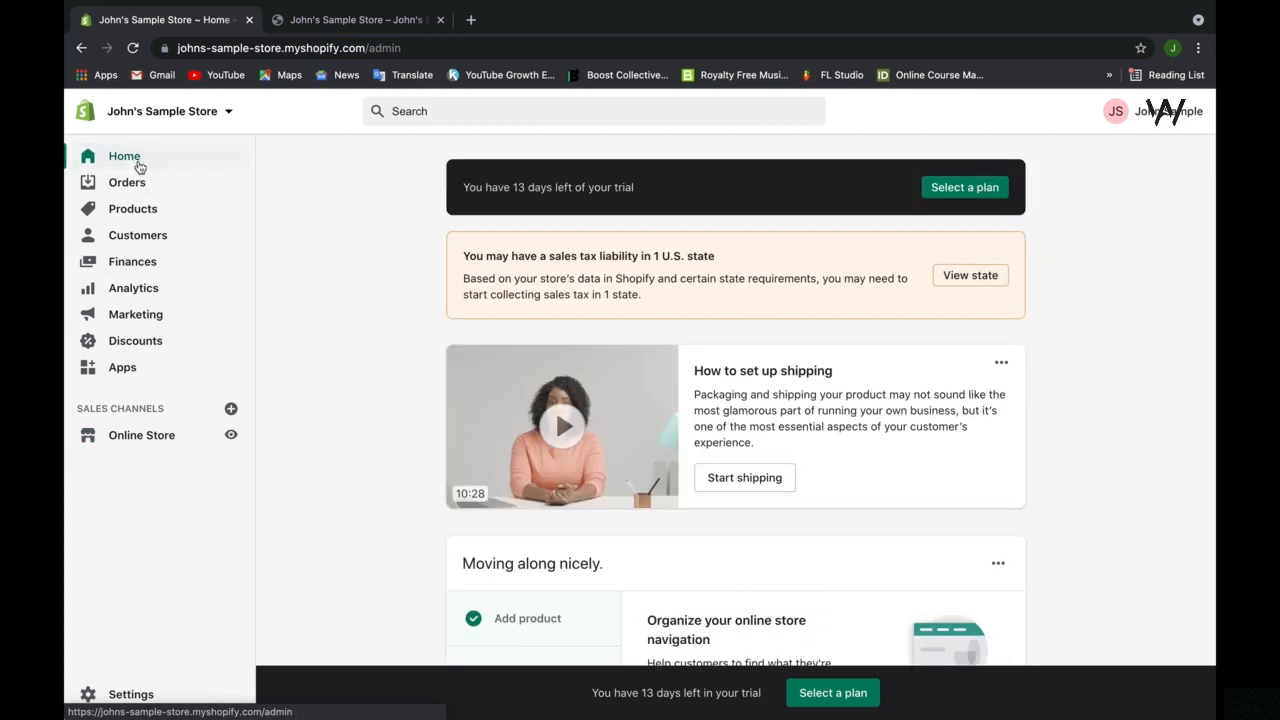
pyautogui.scroll(-3, 399, 283)
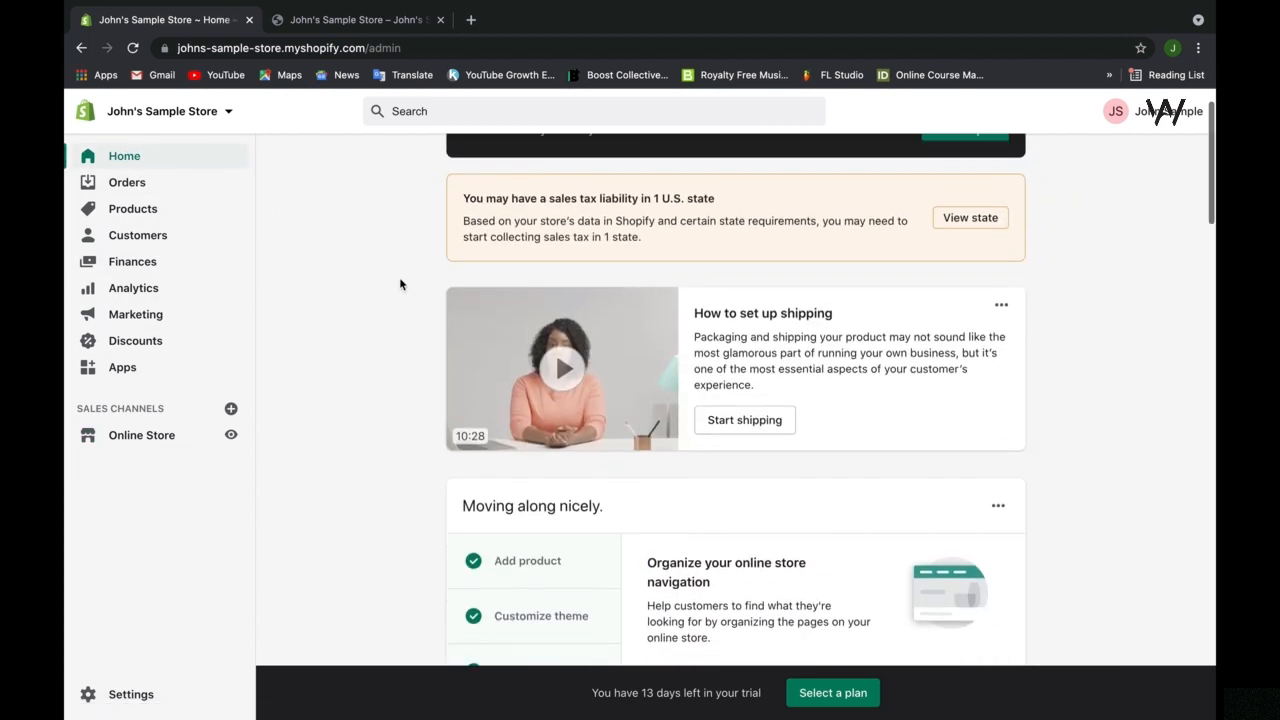
pyautogui.scroll(-1, 399, 284)
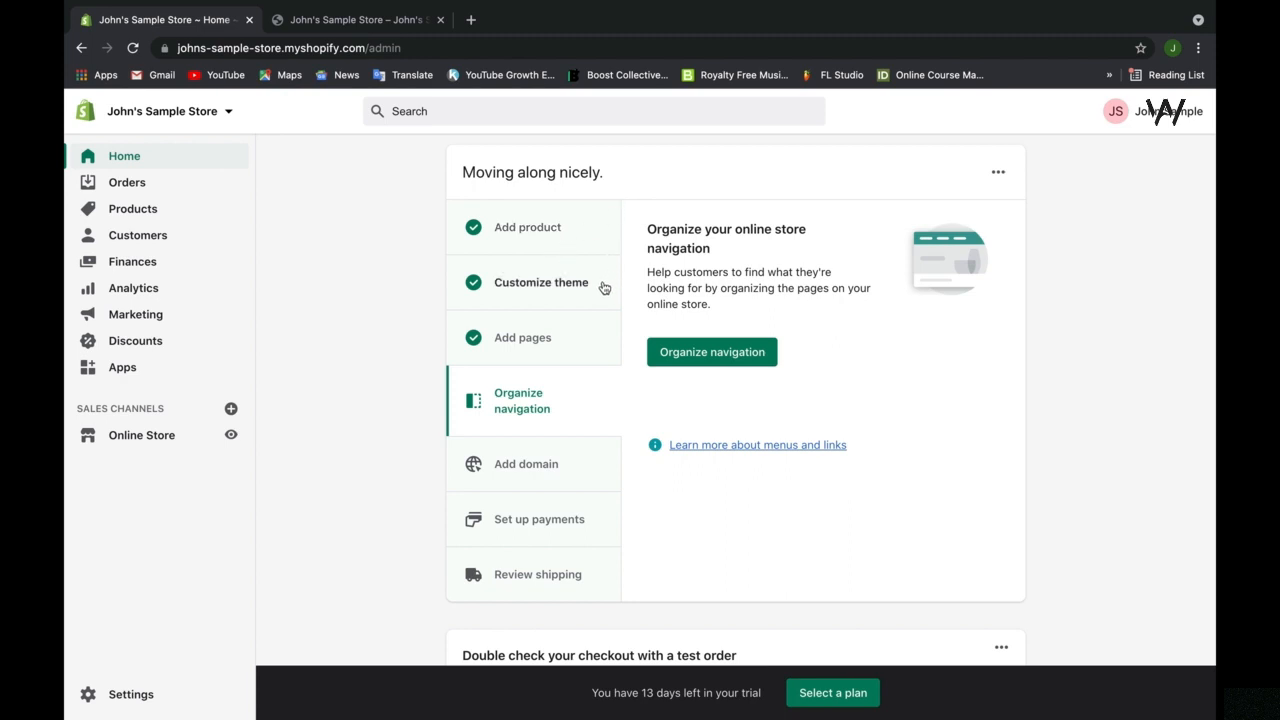
pyautogui.click(599, 340)
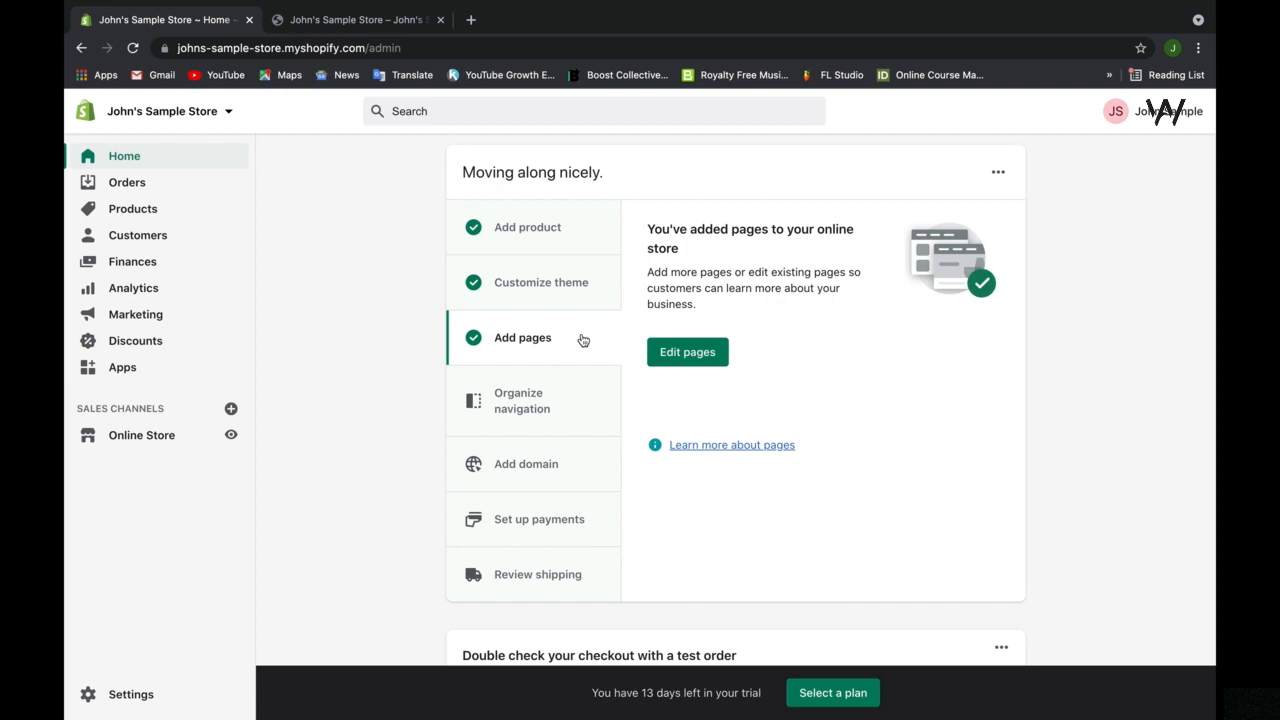
pyautogui.click(677, 362)
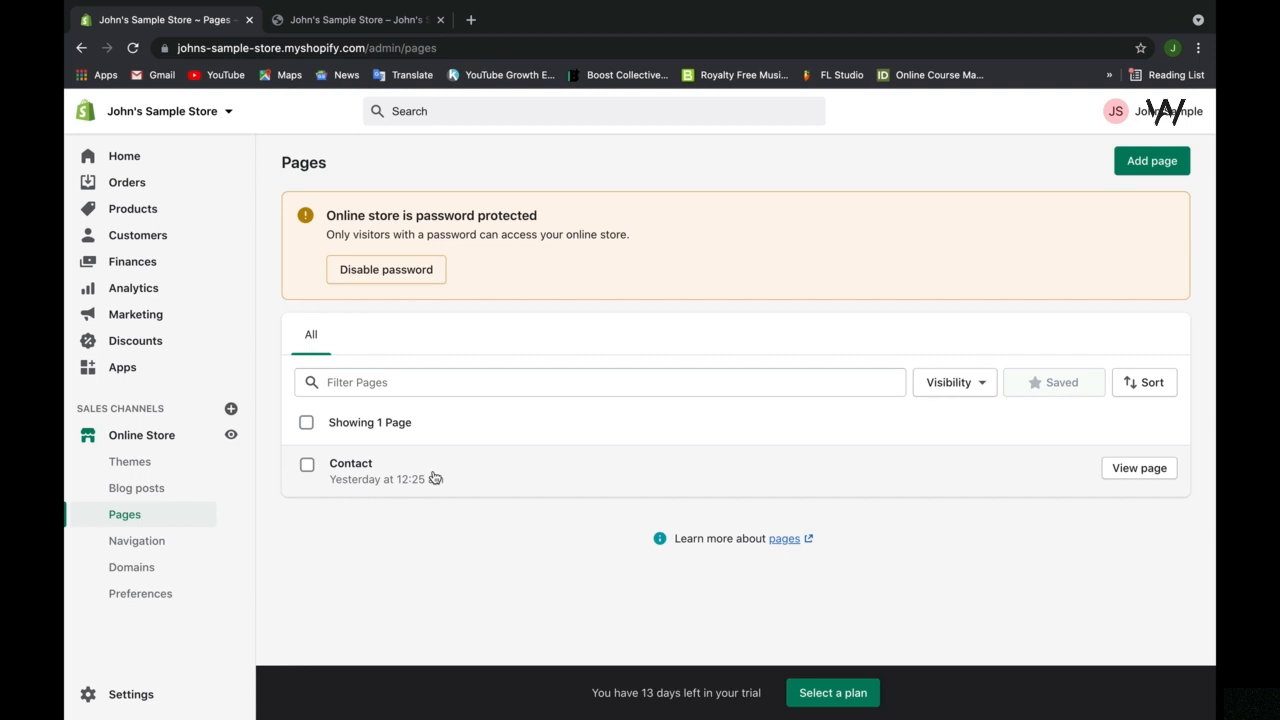
# - Add a new page titled "Sample Page" with the content "This is a sample page."
pyautogui.click(1176, 171)
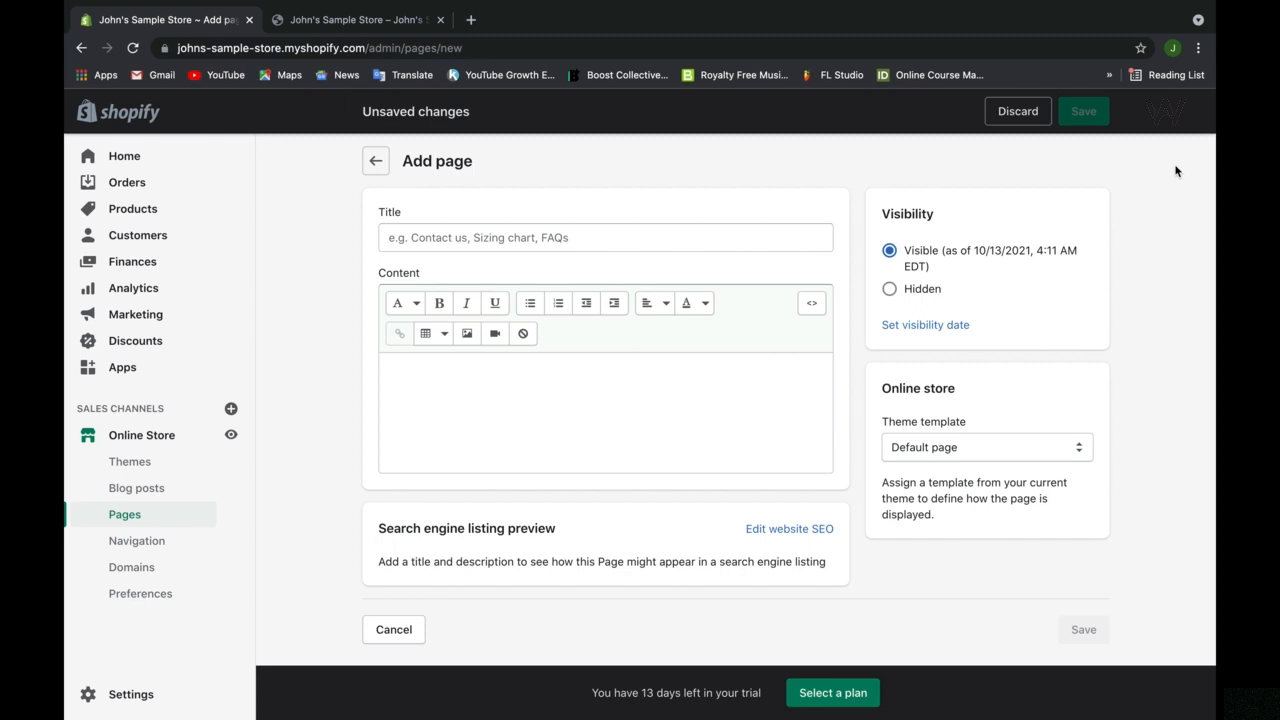
pyautogui.click(762, 244)
pyautogui.write('Sa')
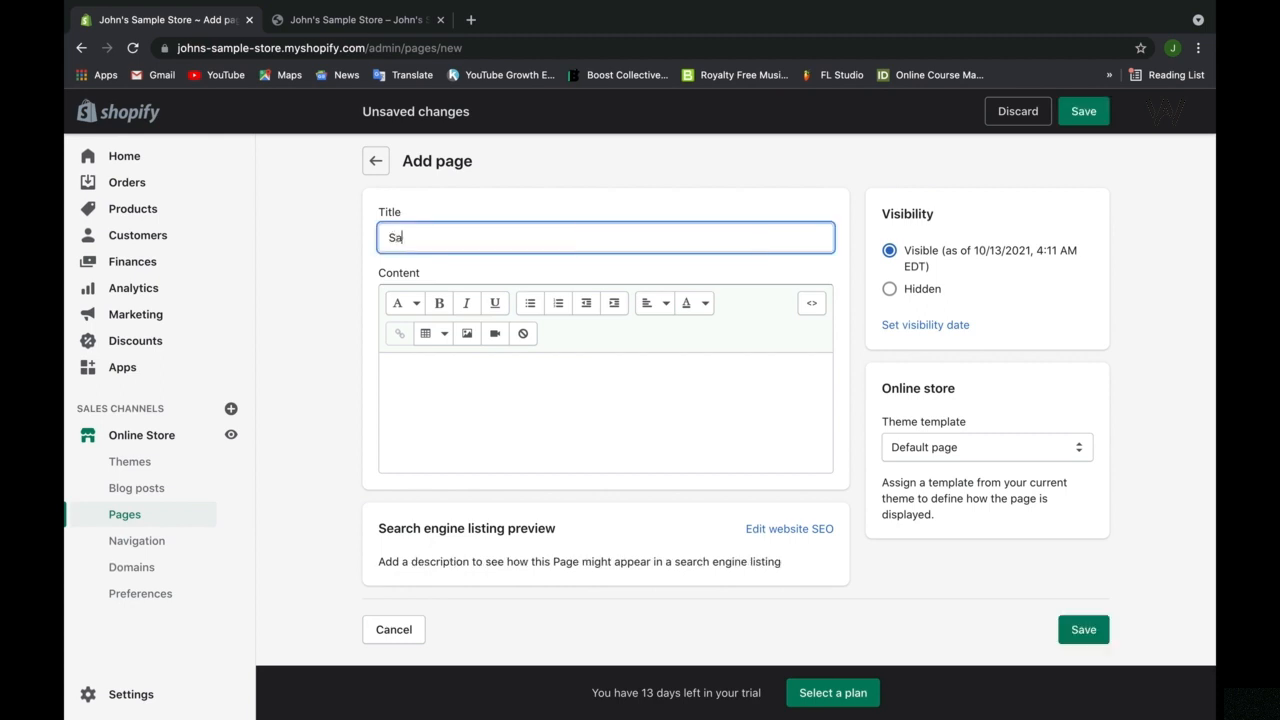
pyautogui.write('mple Page')
pyautogui.click(687, 401)
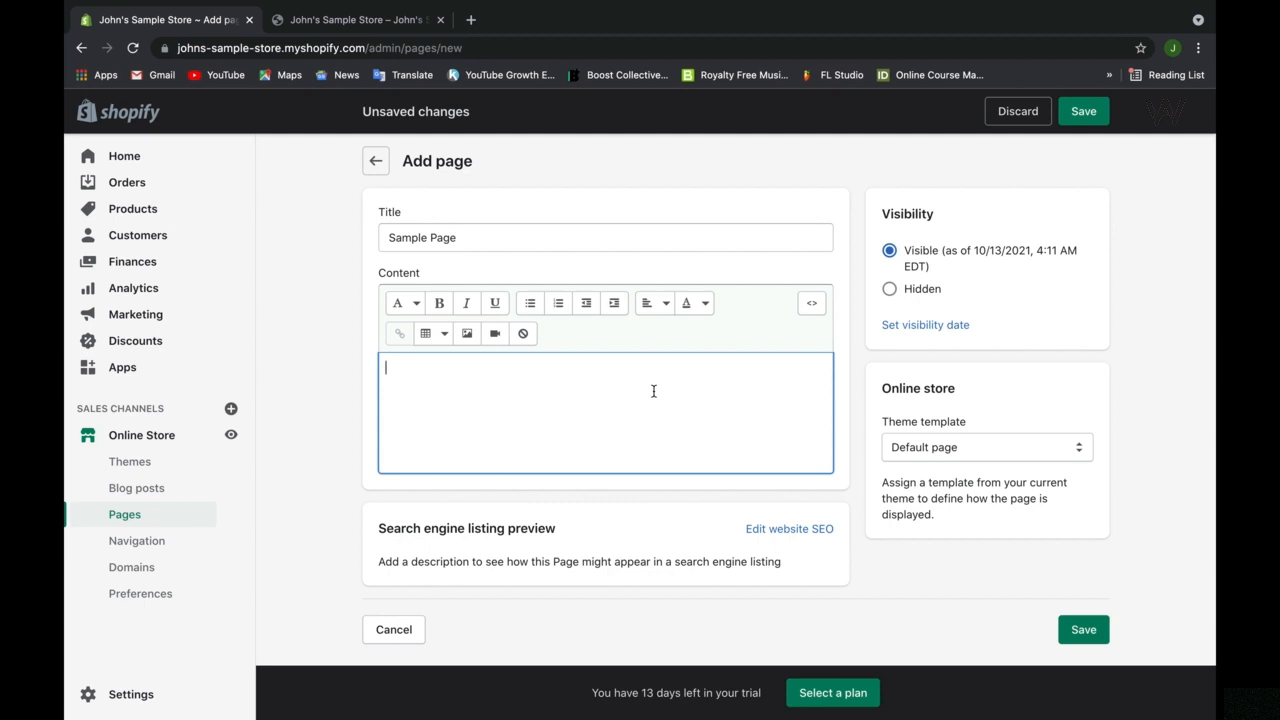
pyautogui.write('This is ')
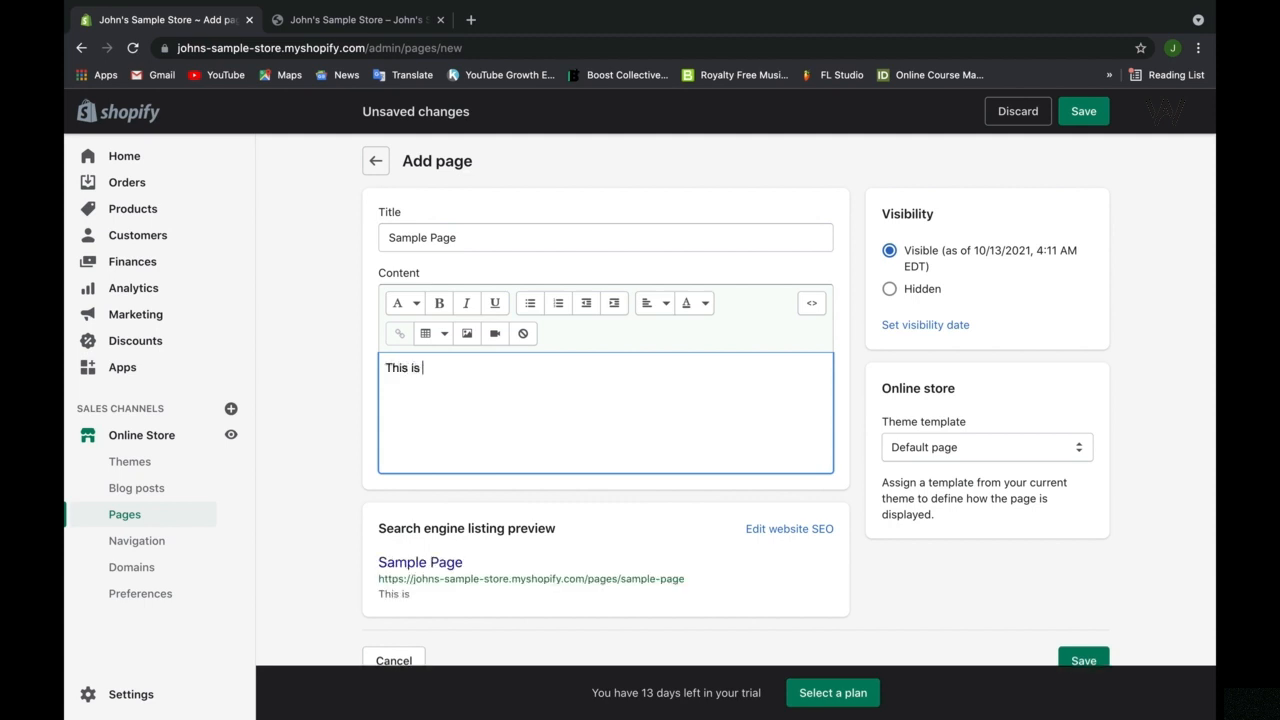
pyautogui.write('a sample pag')
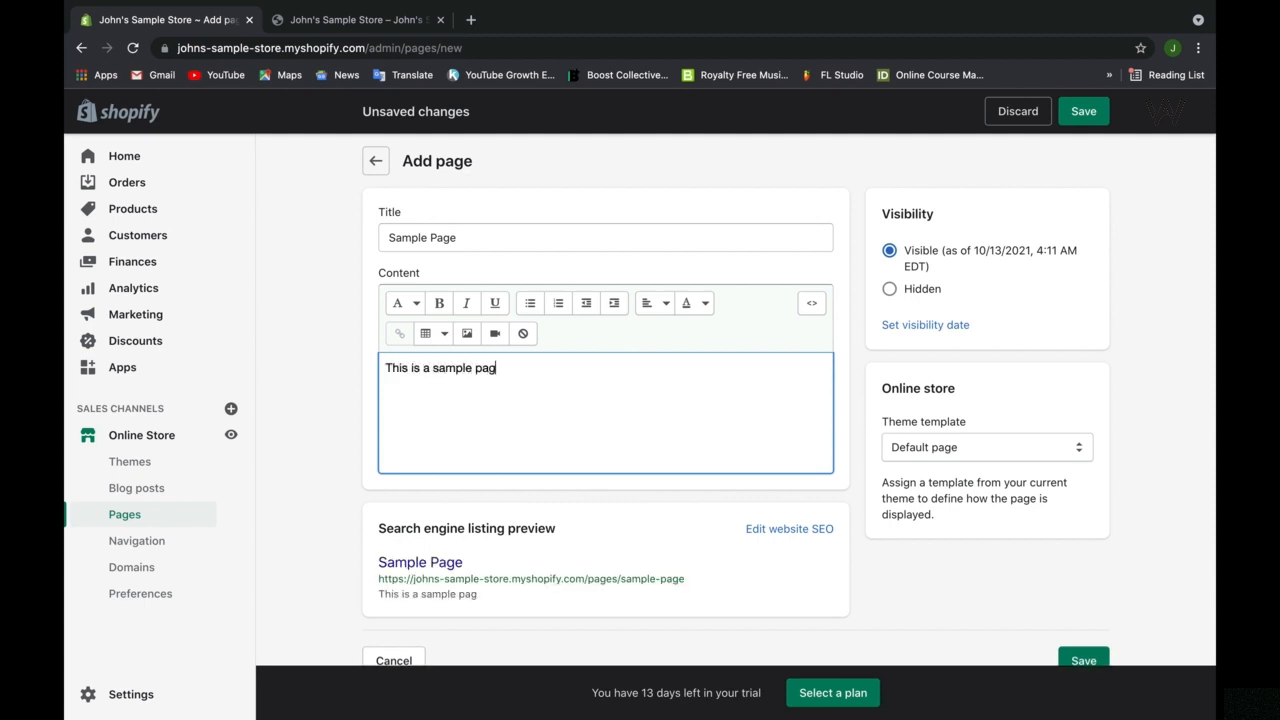
pyautogui.write('e.')
# - Try a scheduled visibility date before restoring Visible, and keep the Default page theme template
pyautogui.click(929, 325)
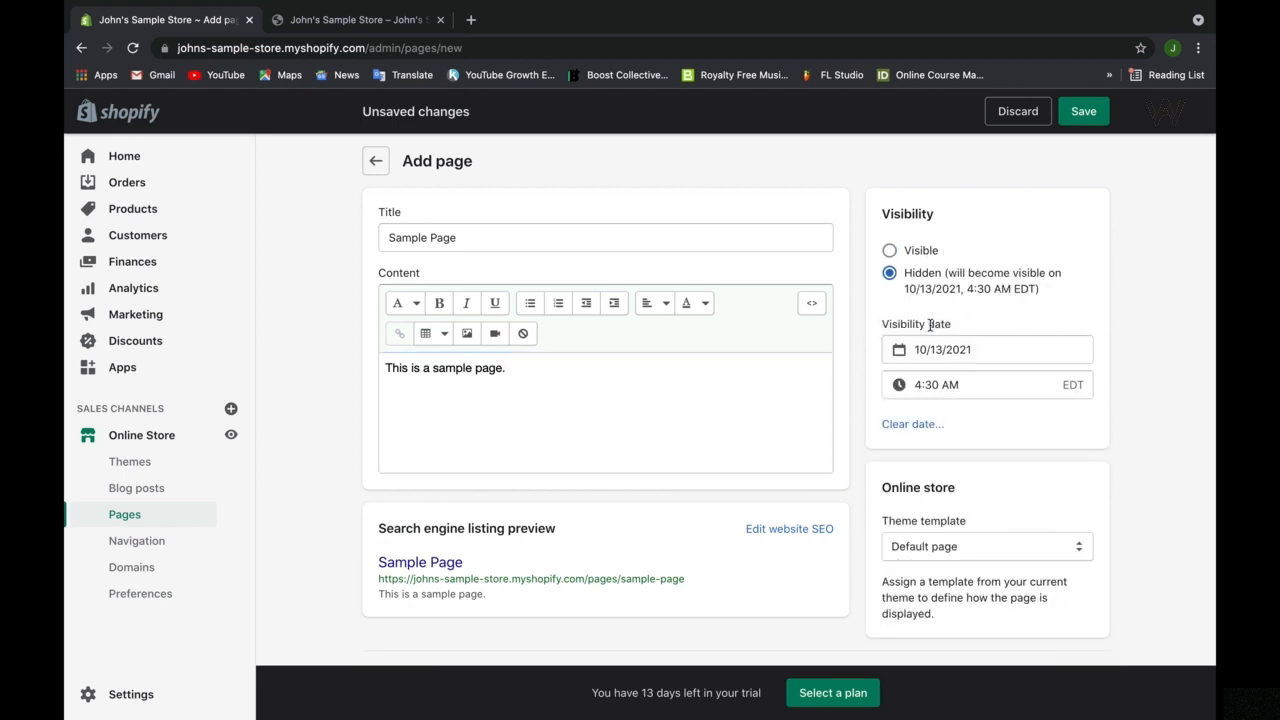
pyautogui.click(922, 258)
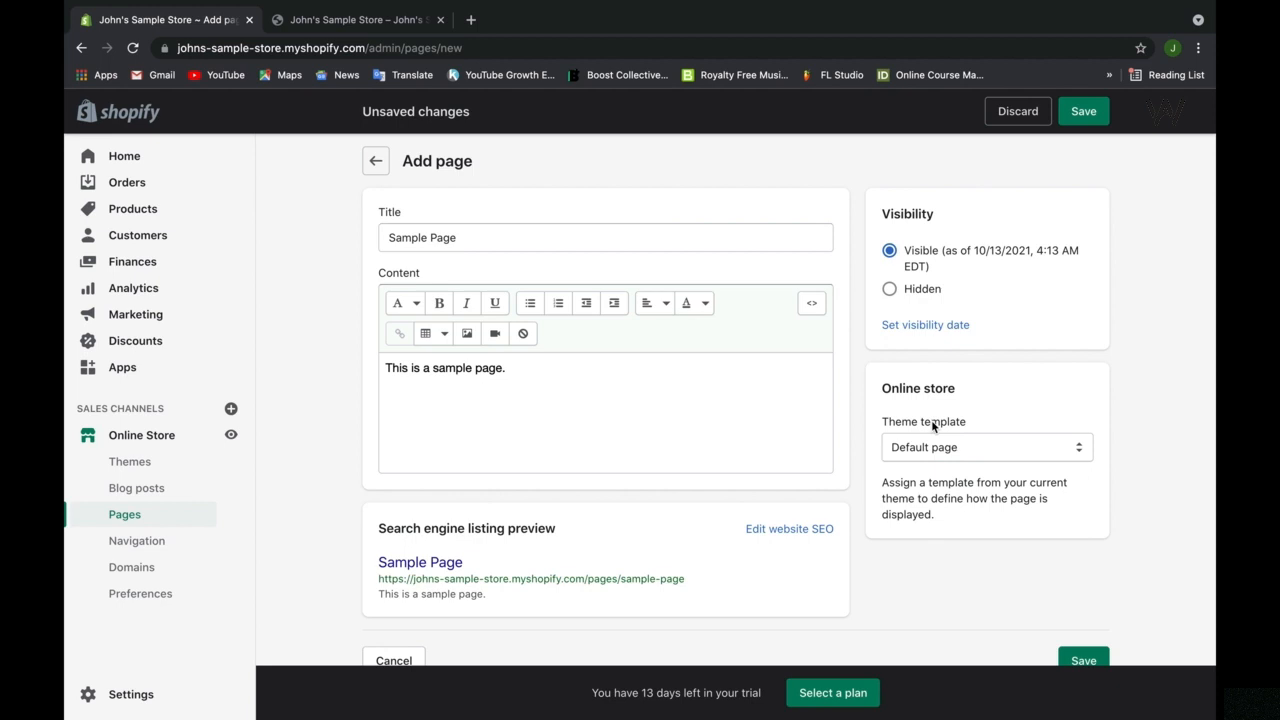
pyautogui.click(934, 447)
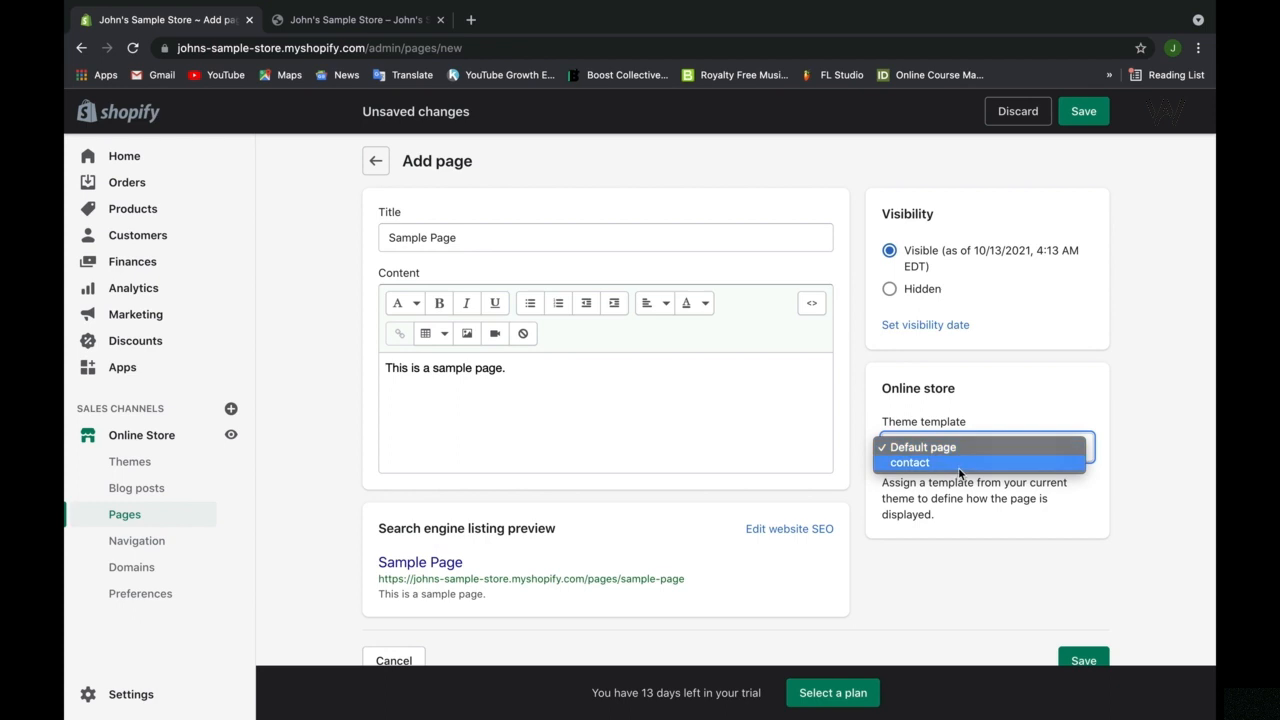
pyautogui.click(961, 447)
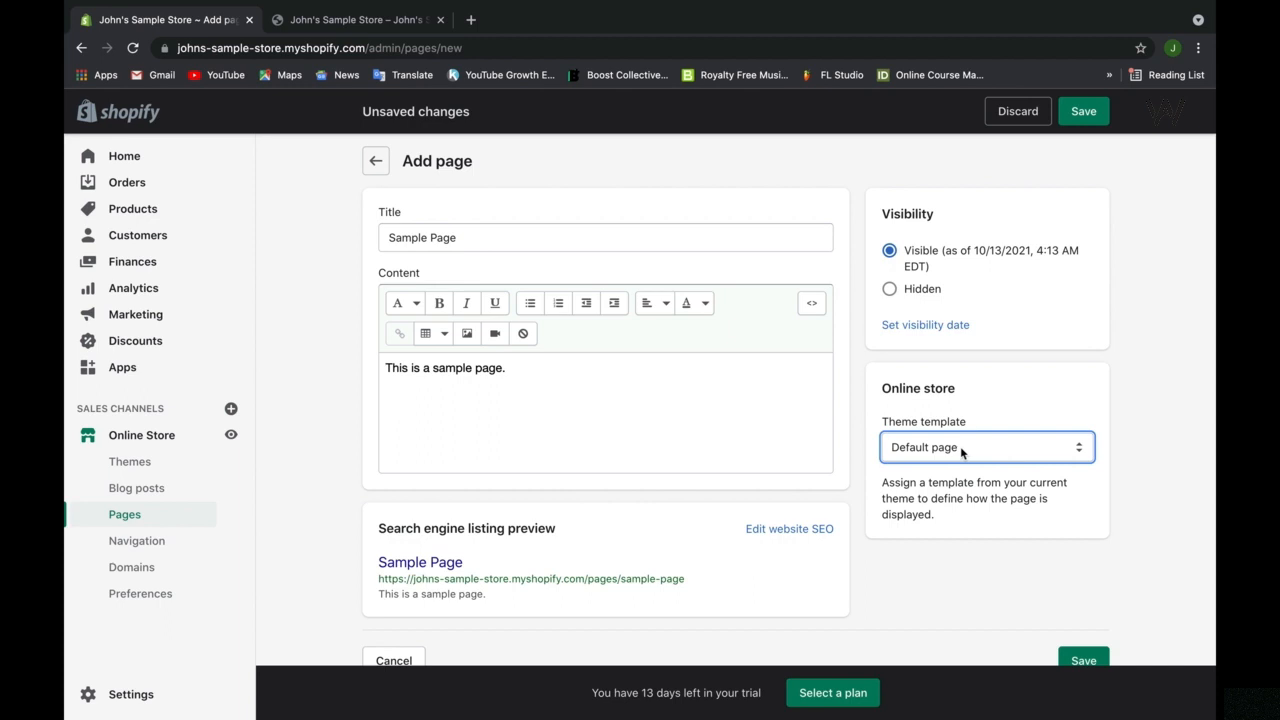
pyautogui.click(941, 452)
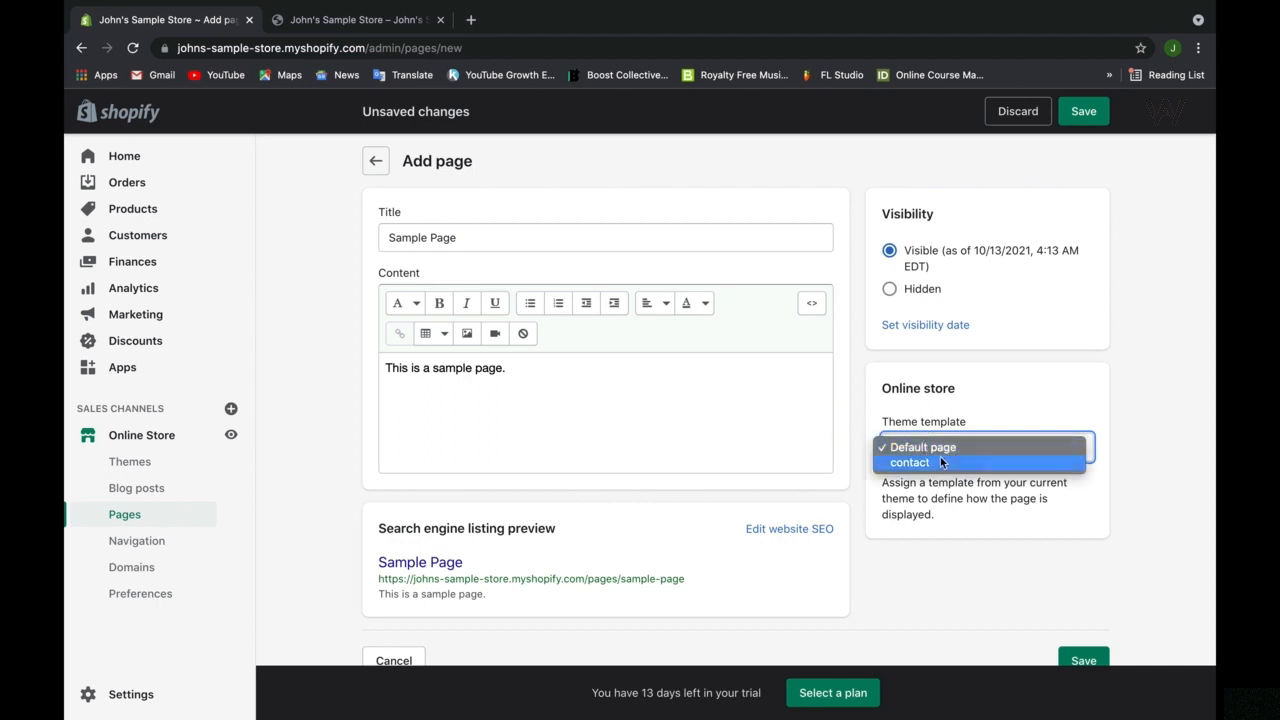
pyautogui.click(953, 425)
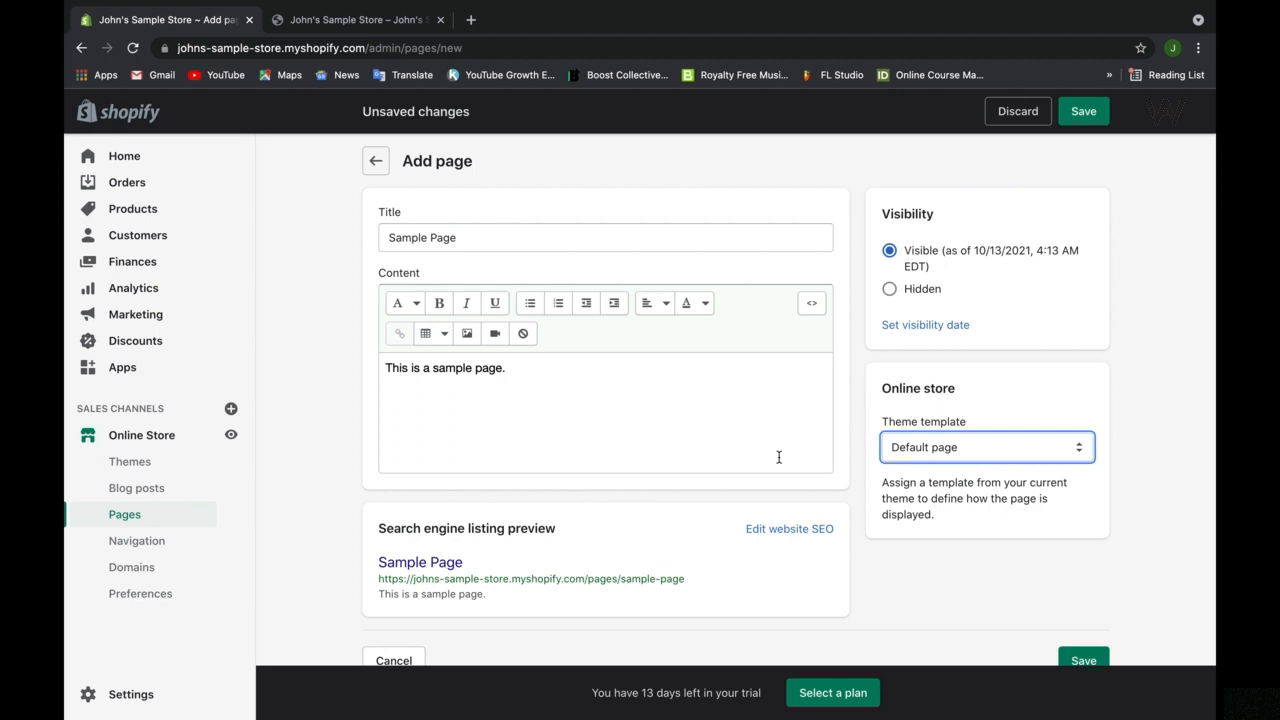
# - Check the page URL in the search engine listing preview and save the new page
pyautogui.tripleClick(549, 581)
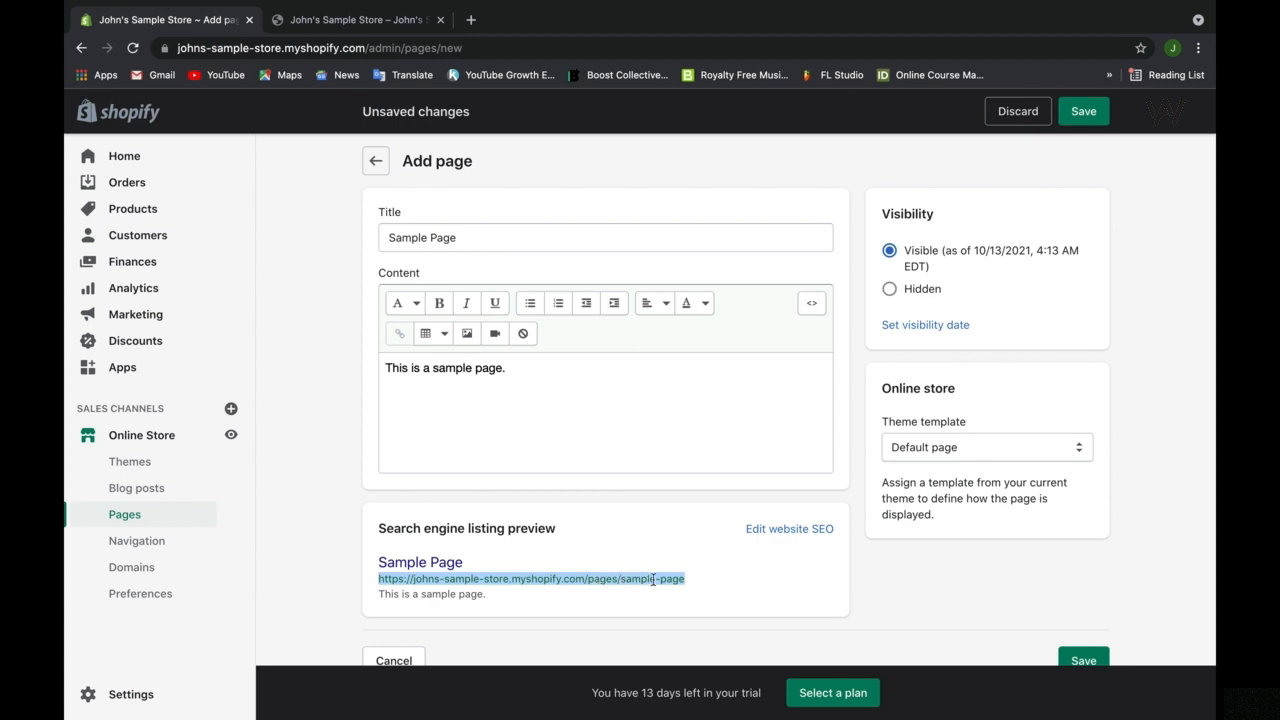
pyautogui.click(688, 577)
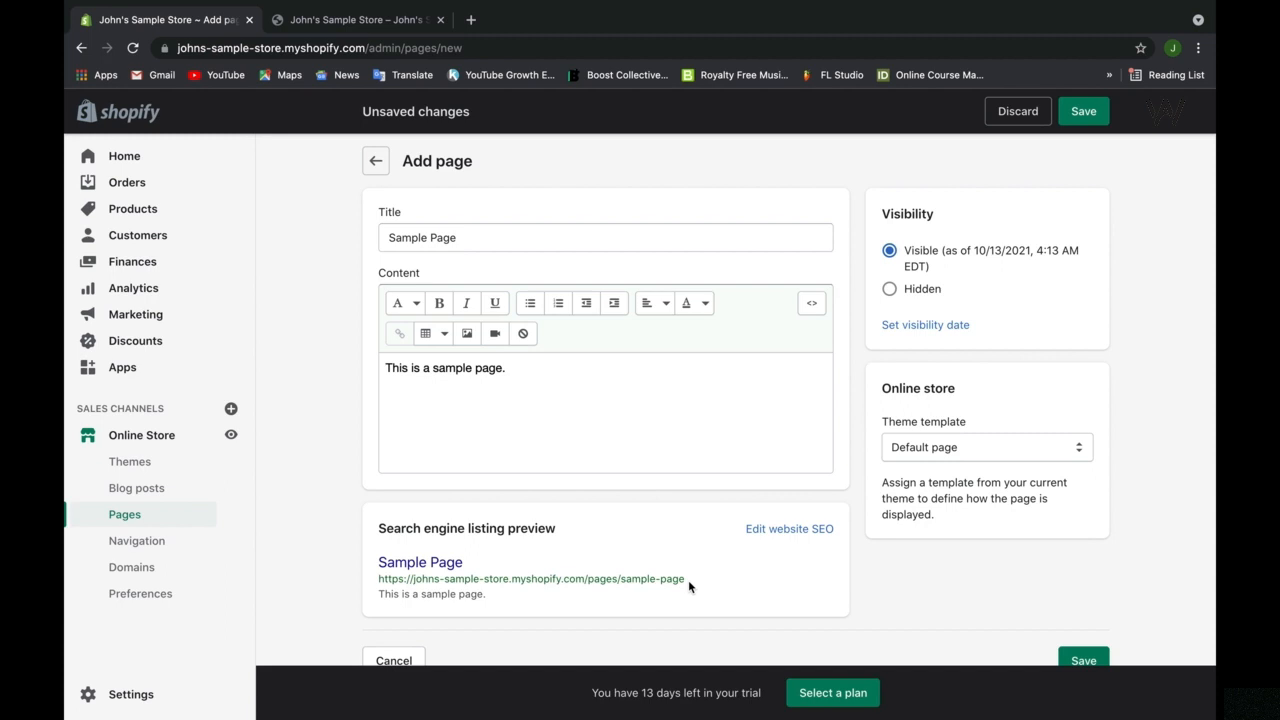
pyautogui.click(1087, 117)
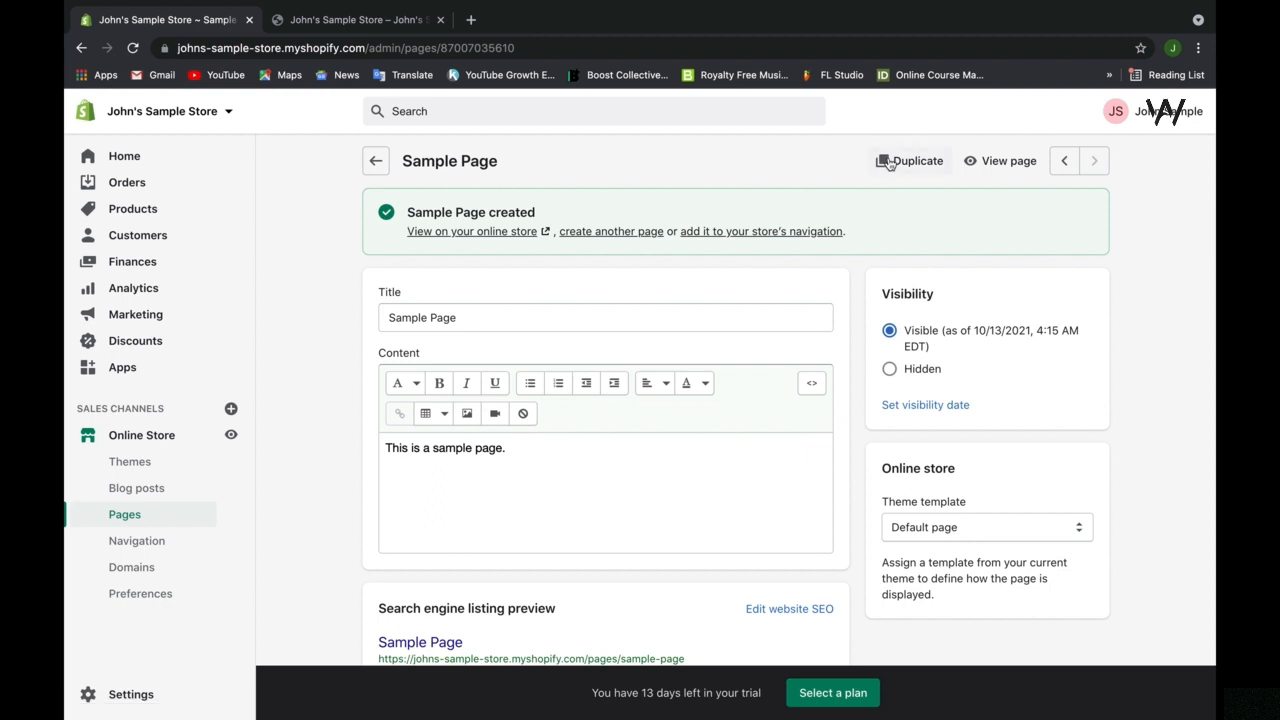
# - View Sample Page on the online store and return to its admin page to review the available options
pyautogui.click(985, 160)
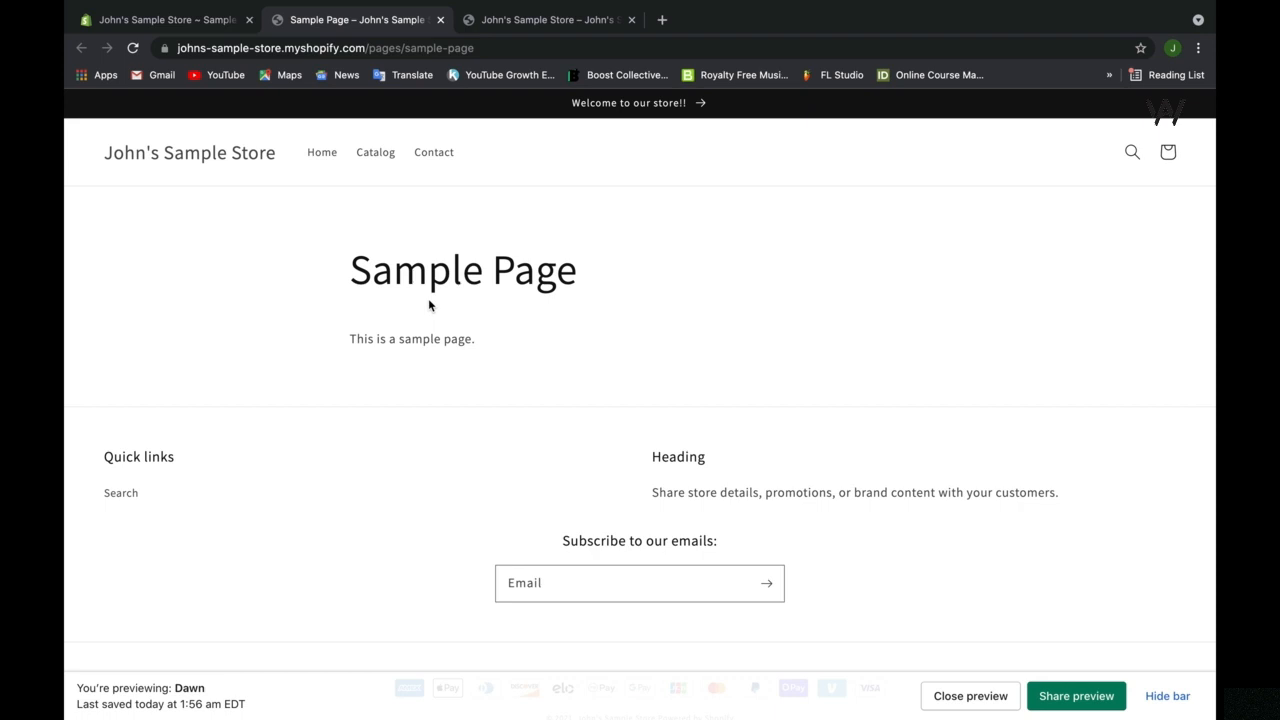
pyautogui.click(165, 20)
pyautogui.click(356, 20)
pyautogui.click(180, 25)
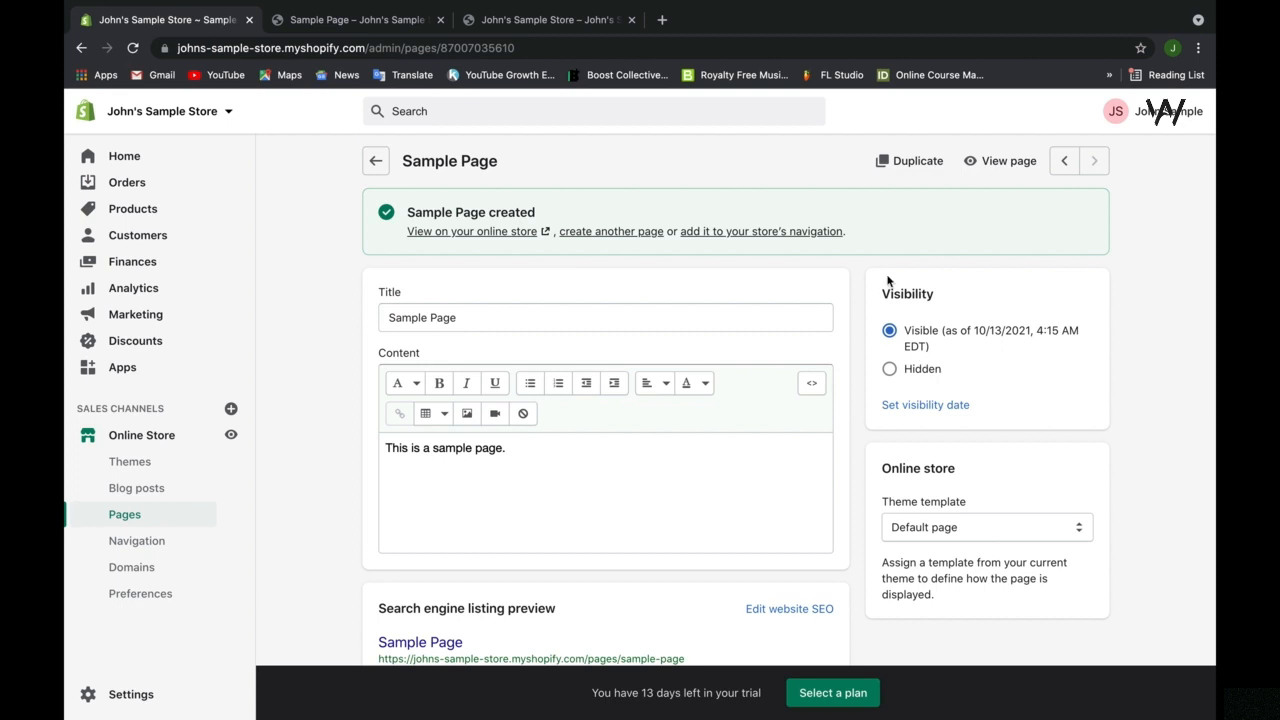
pyautogui.scroll(-2, 900, 234)
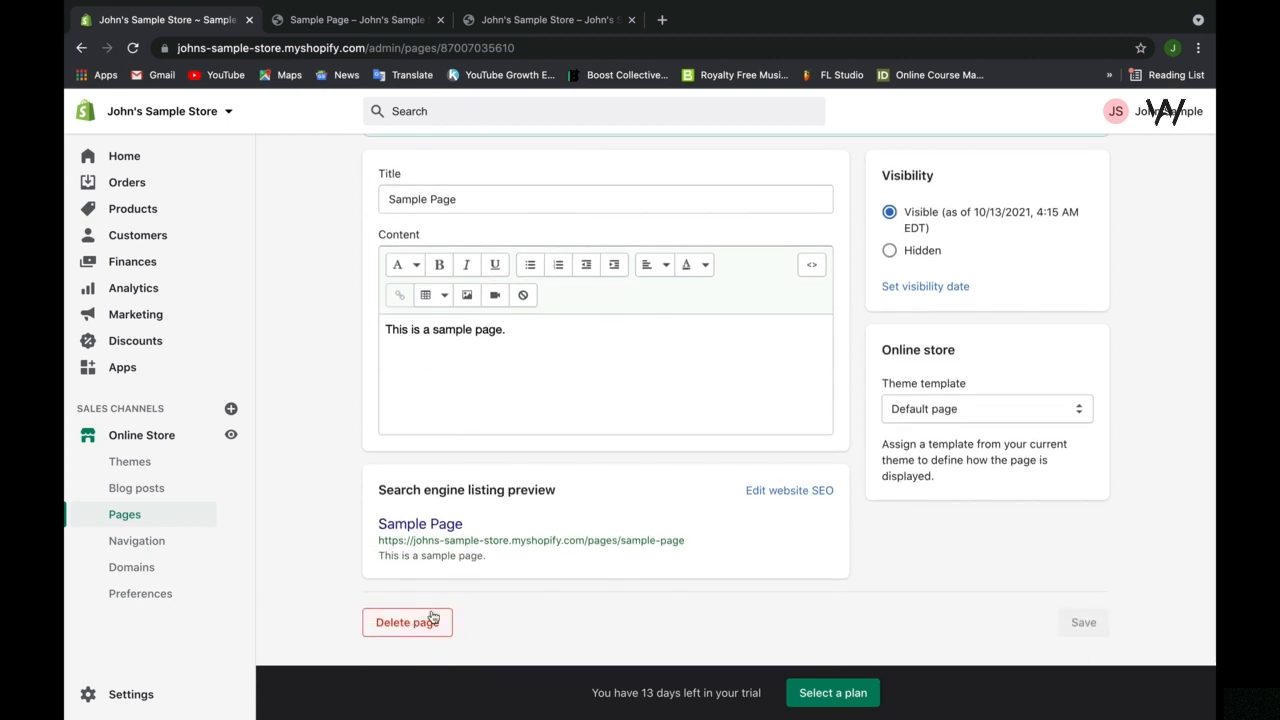
pyautogui.scroll(2, 443, 632)
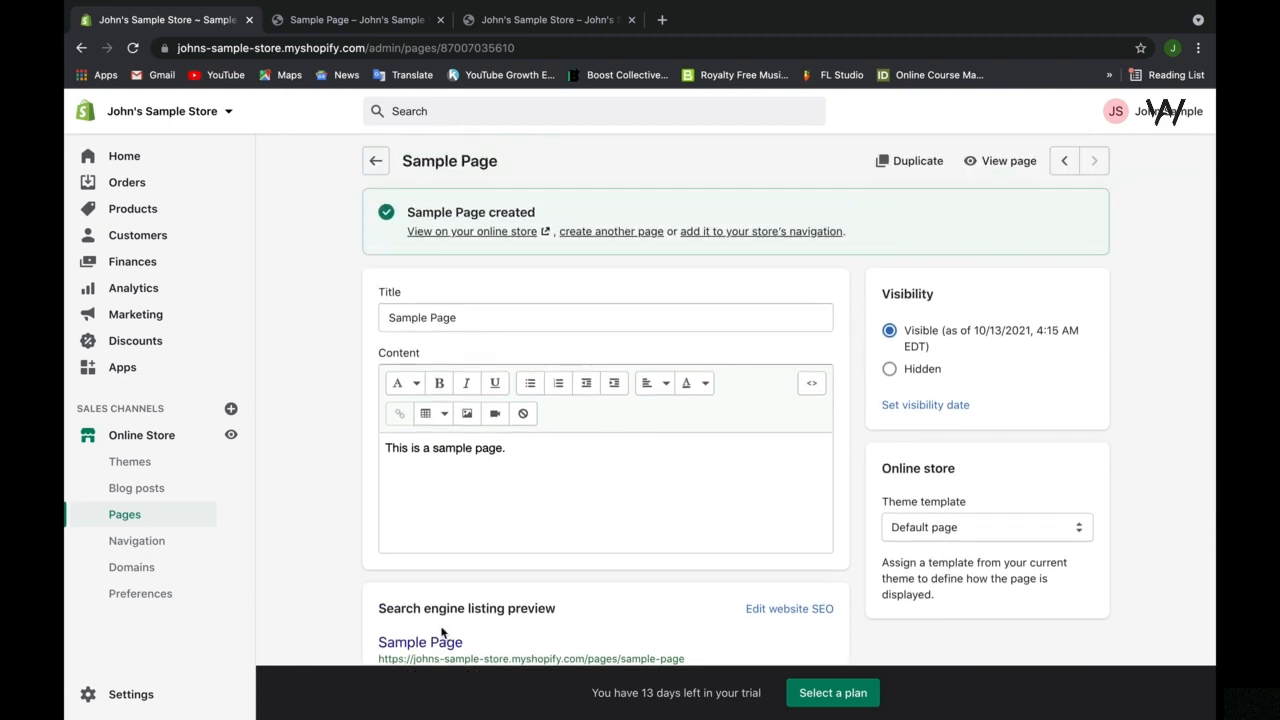
# - Look through the Contact and Sample Page settings from the page list and return to the list
pyautogui.click(376, 161)
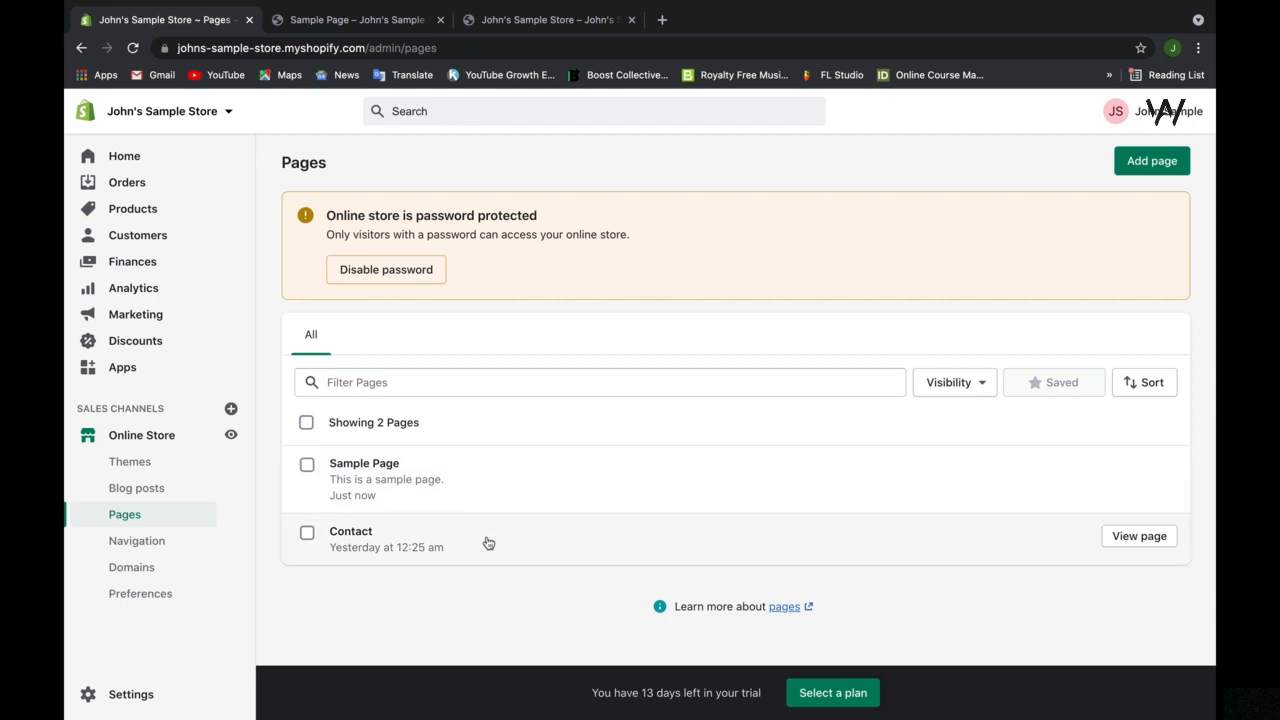
pyautogui.click(370, 537)
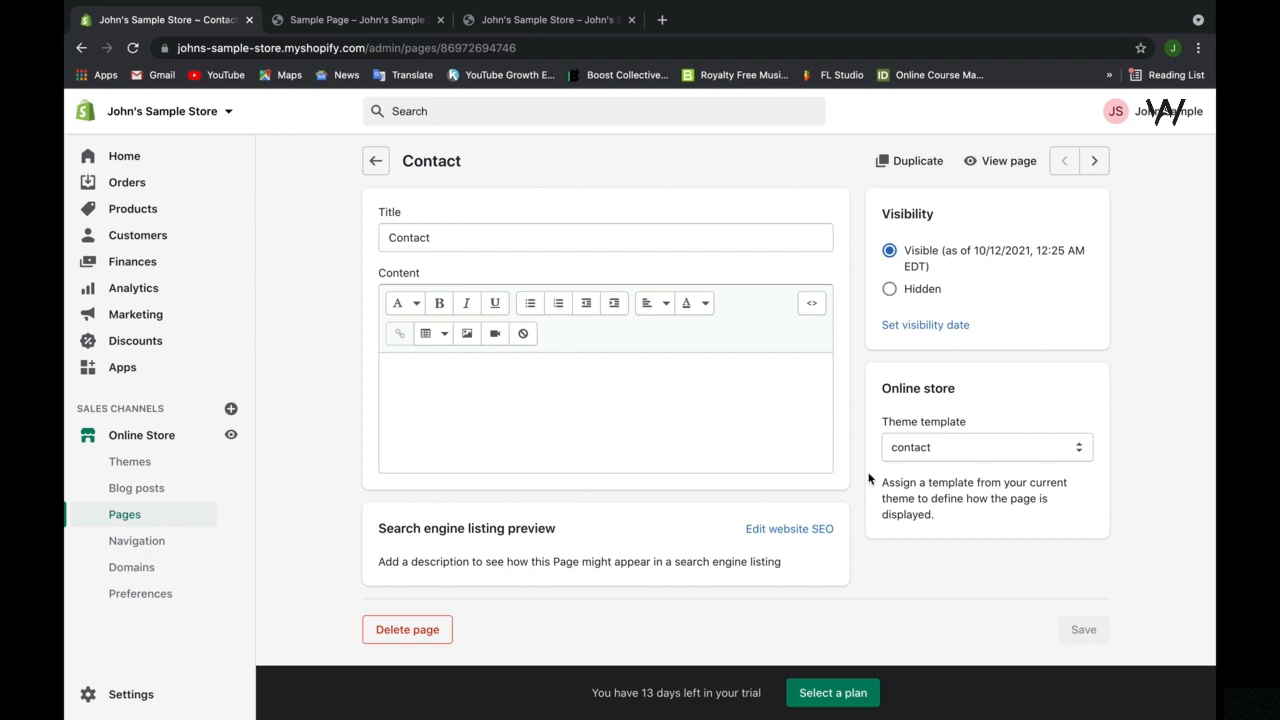
pyautogui.click(1090, 164)
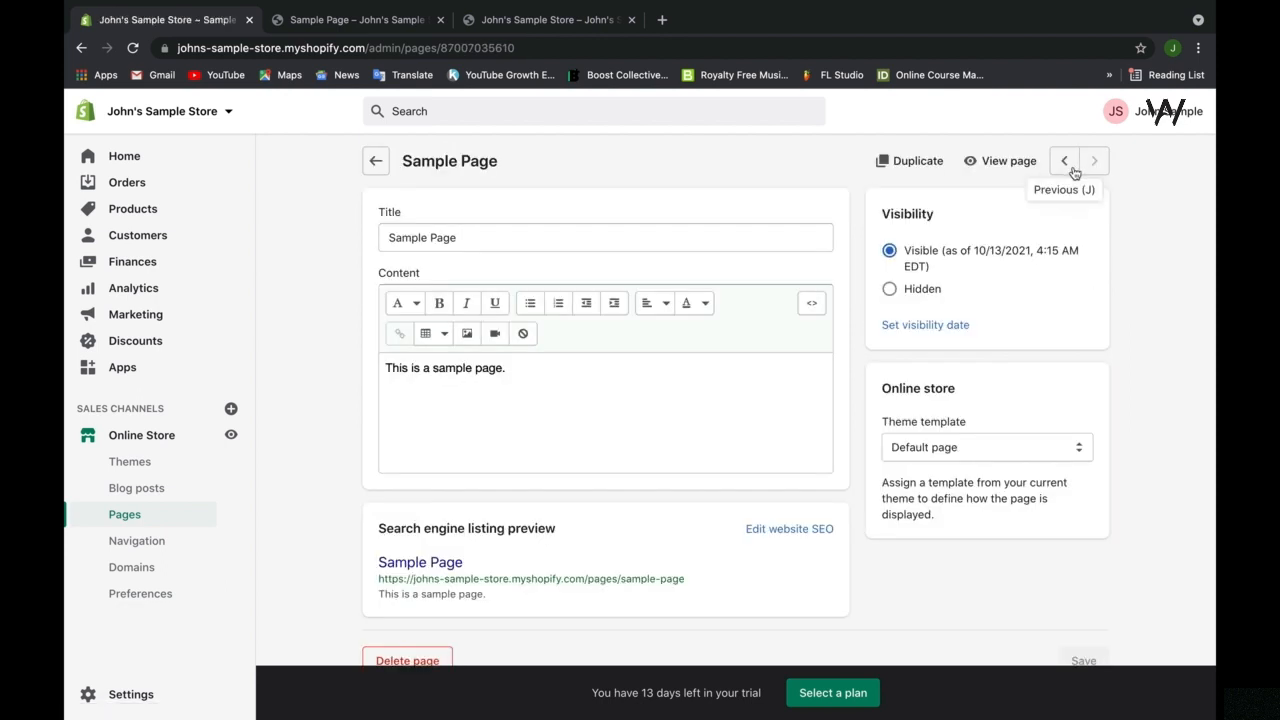
pyautogui.click(1068, 165)
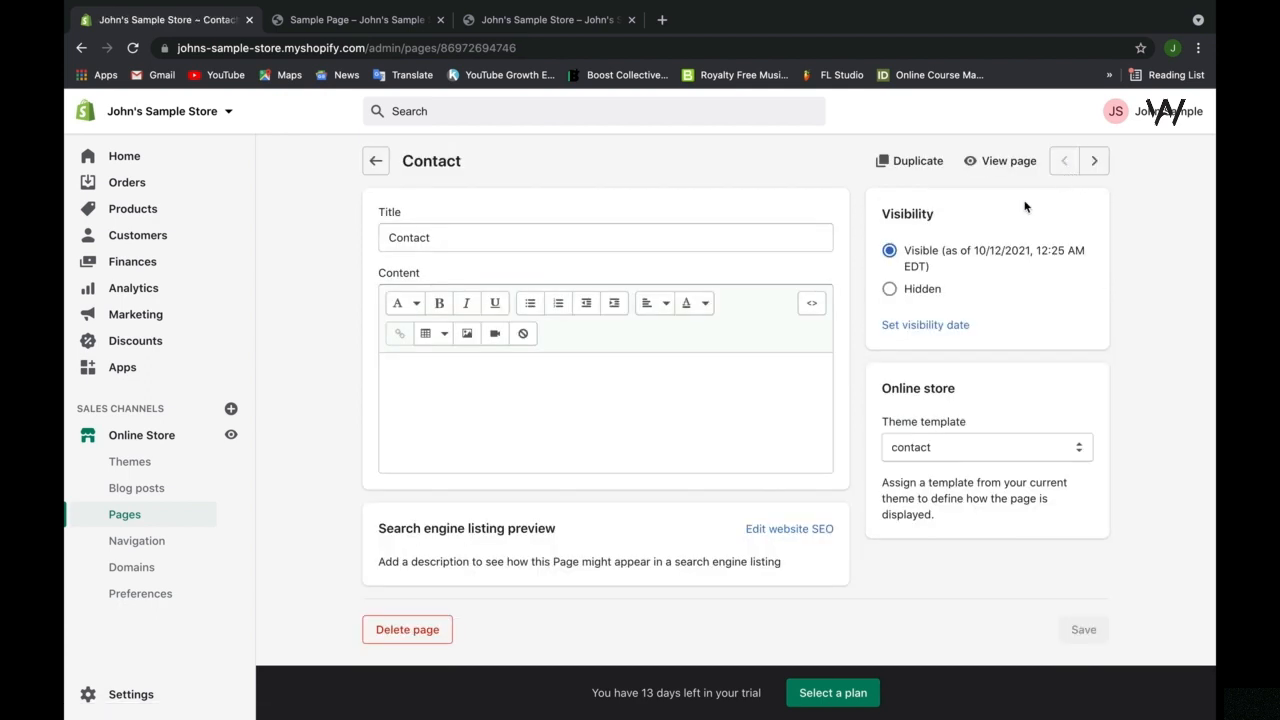
pyautogui.click(375, 162)
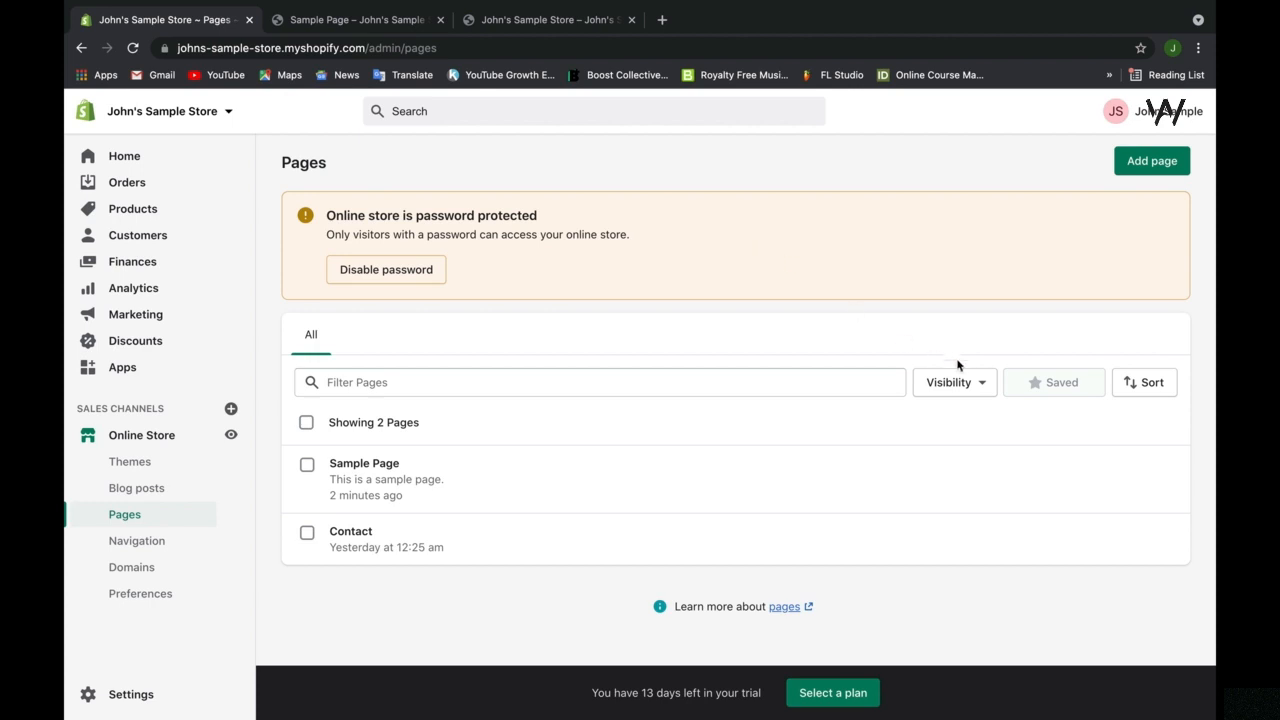
# - Filter the page list by Hidden visibility, switch the filter to Visible, and activate the page search
pyautogui.click(978, 383)
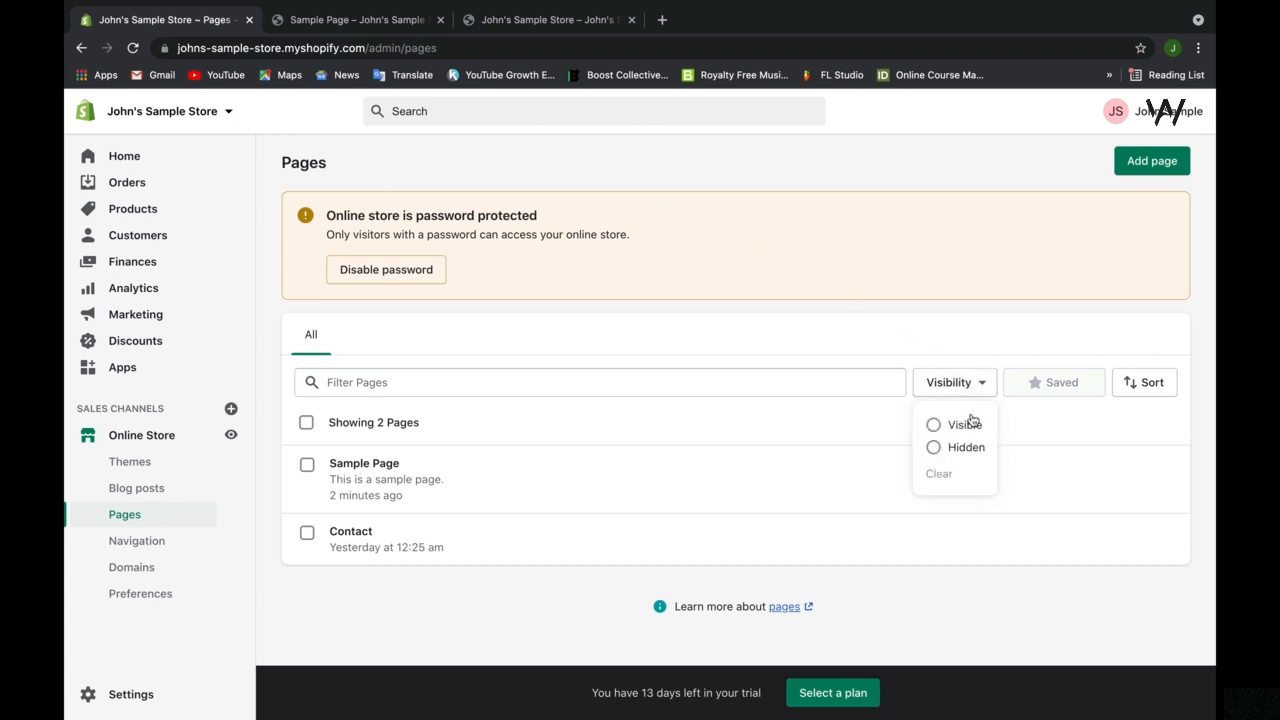
pyautogui.click(933, 449)
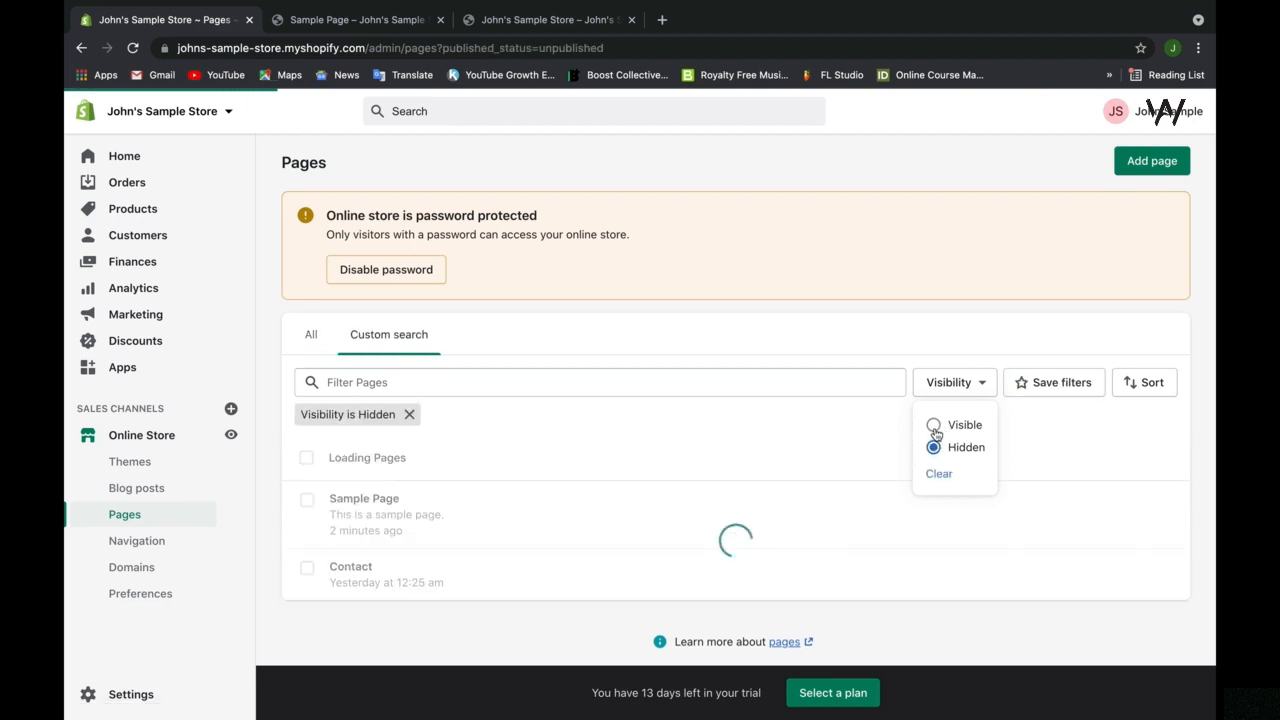
pyautogui.click(934, 428)
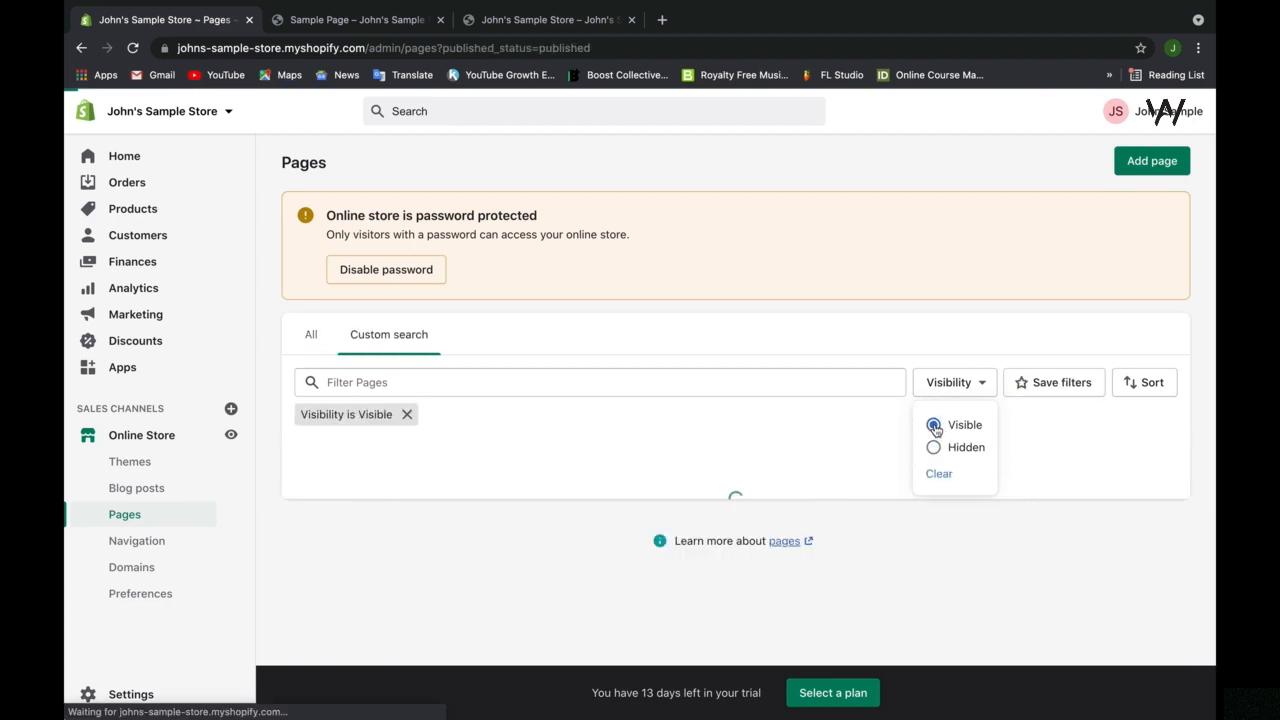
pyautogui.click(948, 341)
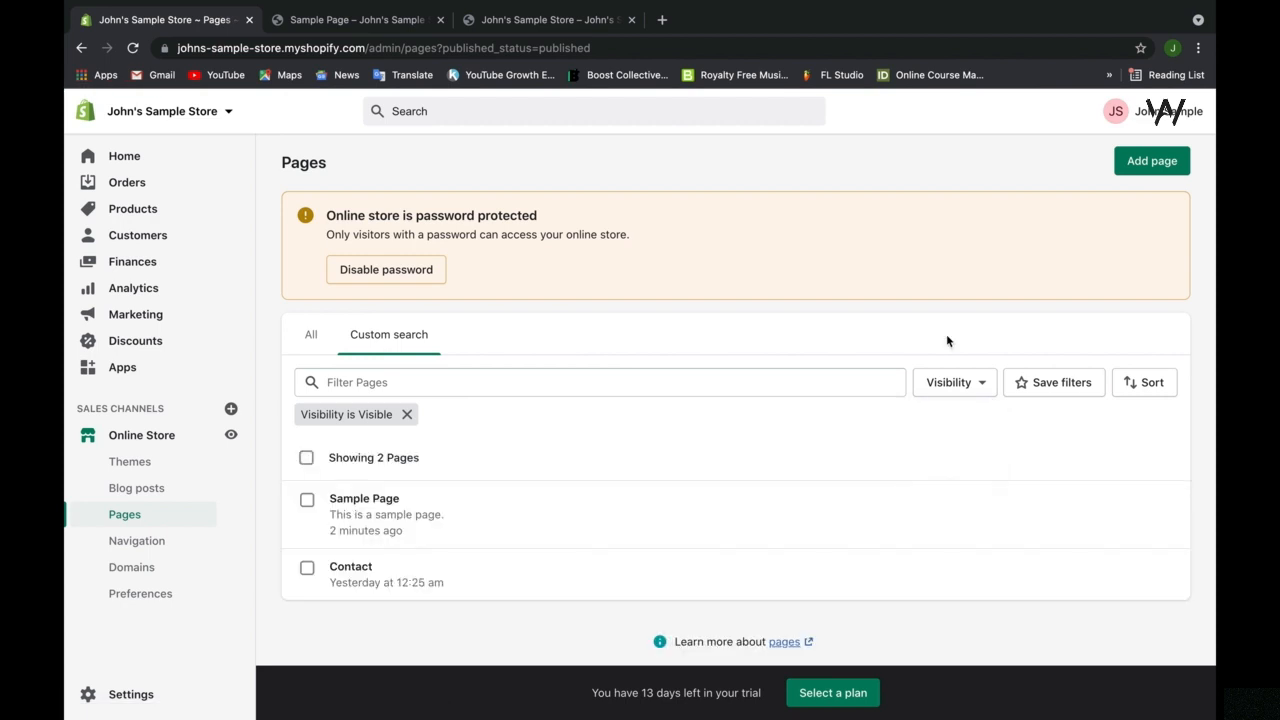
pyautogui.click(762, 391)
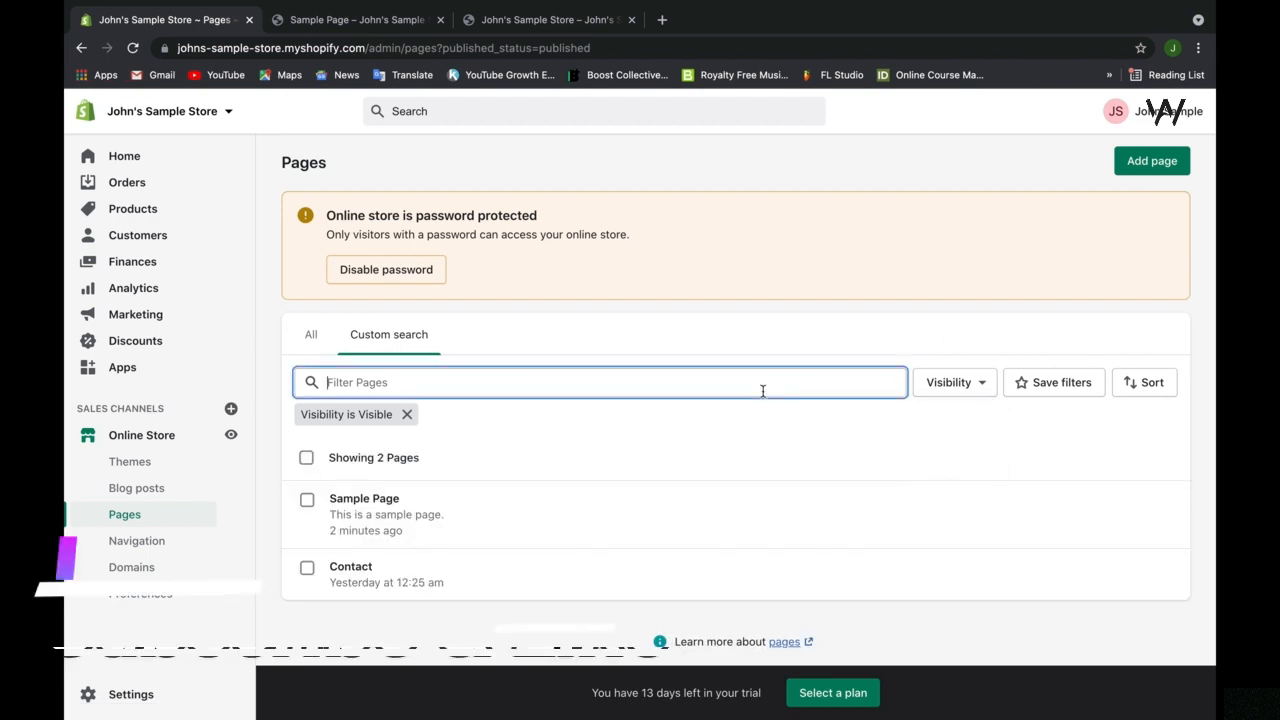